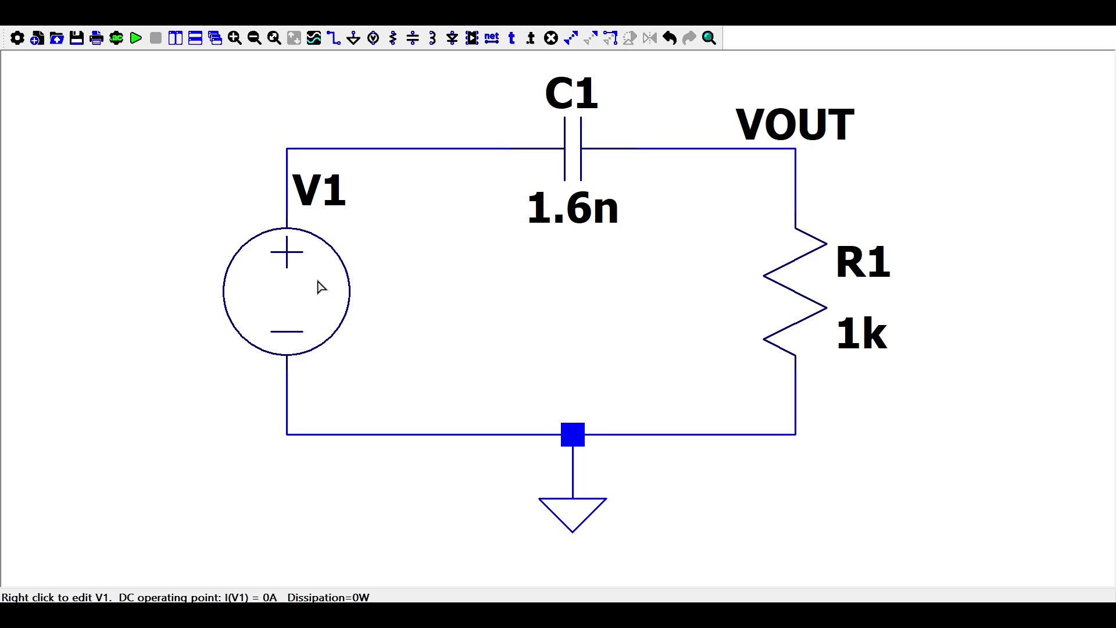
- Give source V1 a small-signal AC amplitude of 1 in its advanced settings
right_click(279, 296)
left_click(634, 329)
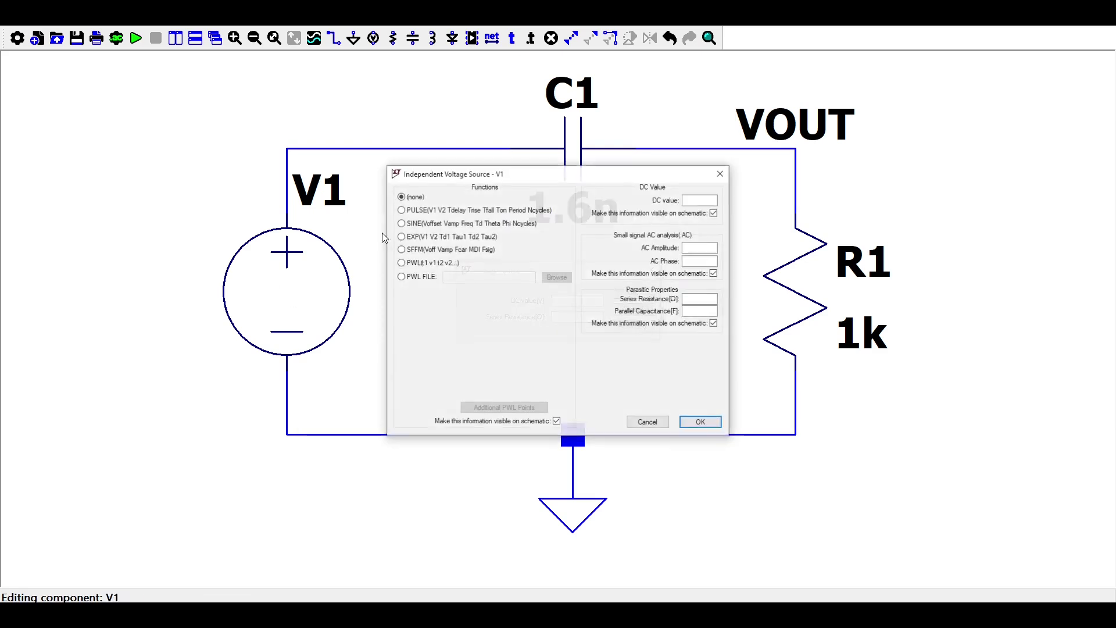
left_click(704, 248)
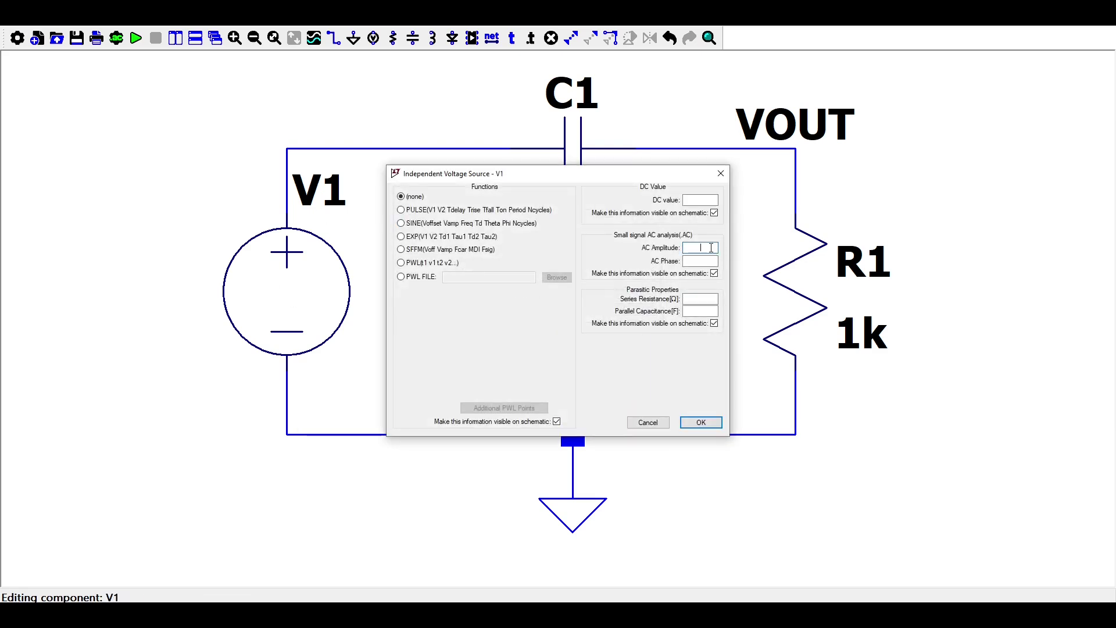
type("1")
key("Return")
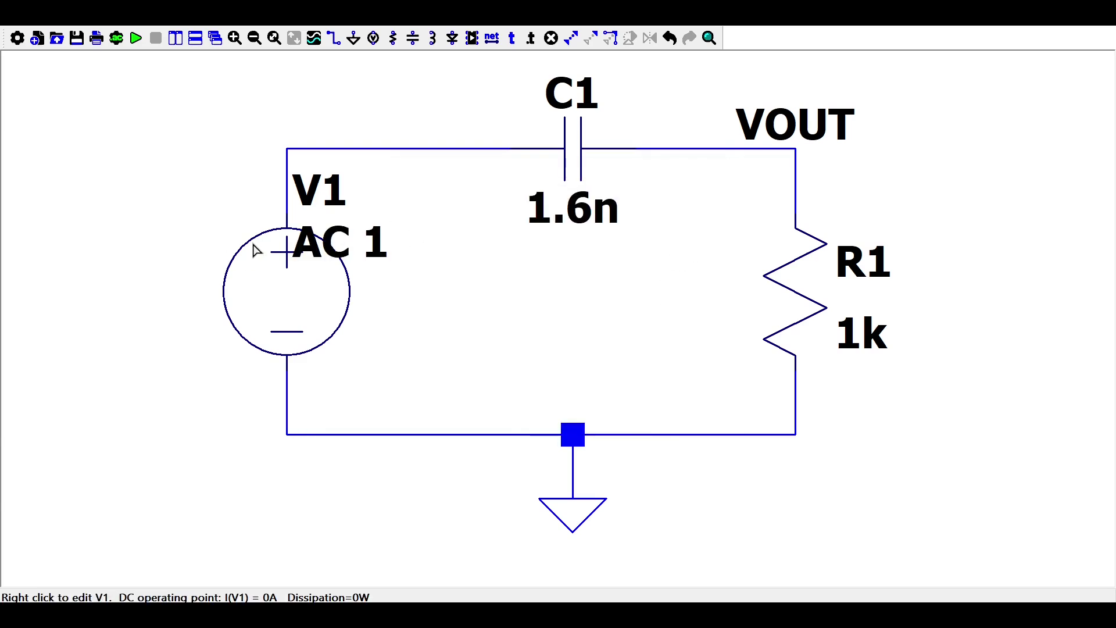
left_click(133, 25)
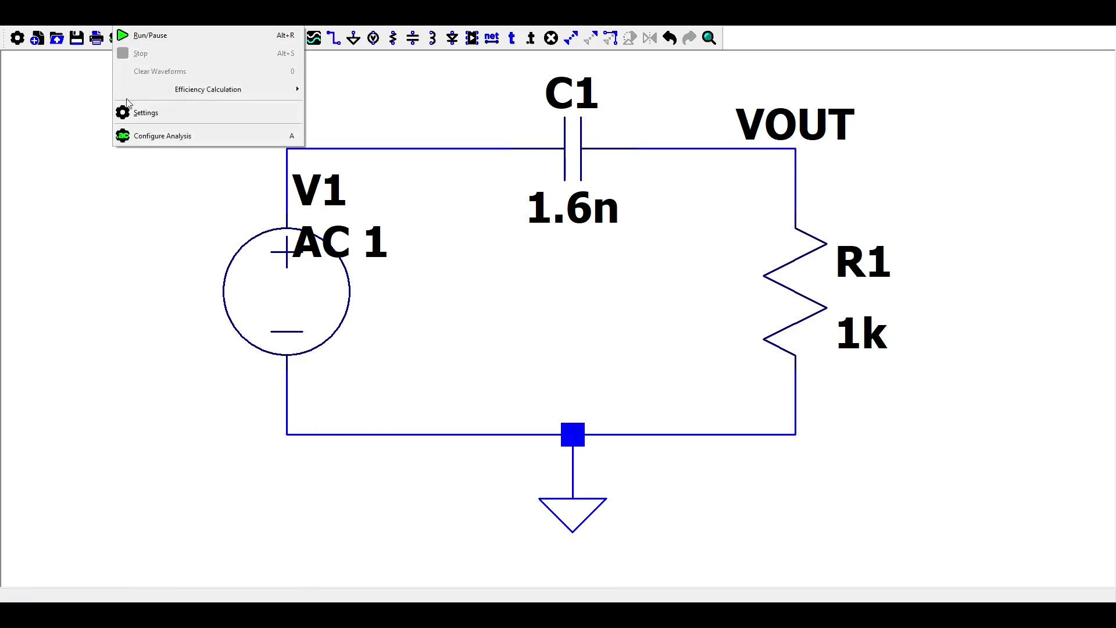
- Set up a decade AC sweep with 1000 points per decade from 1 to 100meg
left_click(138, 136)
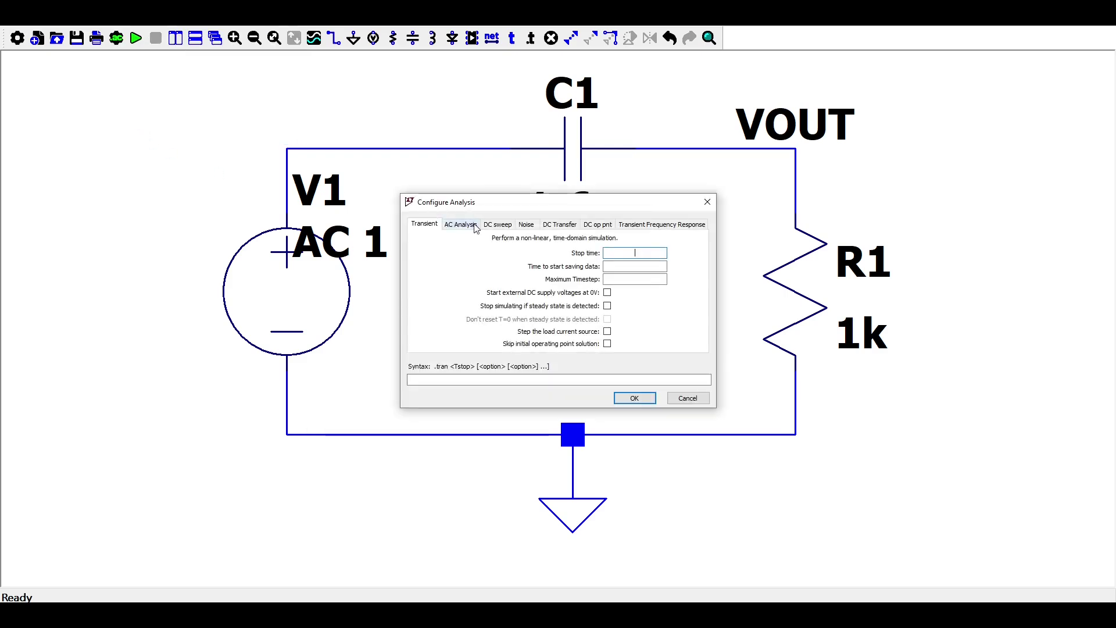
left_click(460, 224)
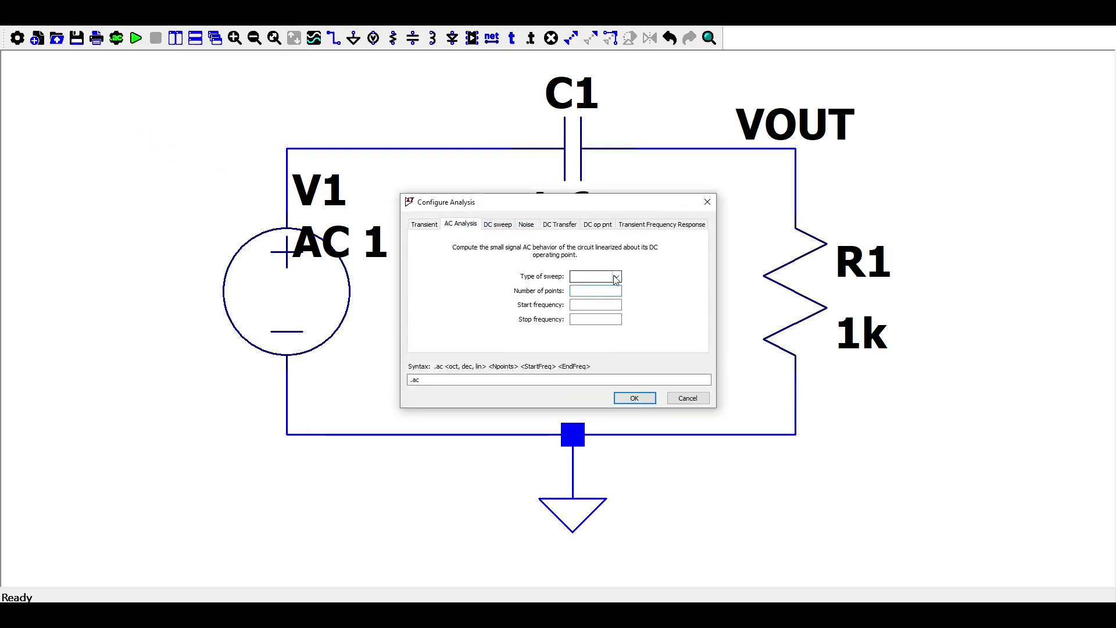
left_click(616, 277)
left_click(603, 298)
left_click(598, 291)
type("1000")
left_click(613, 304)
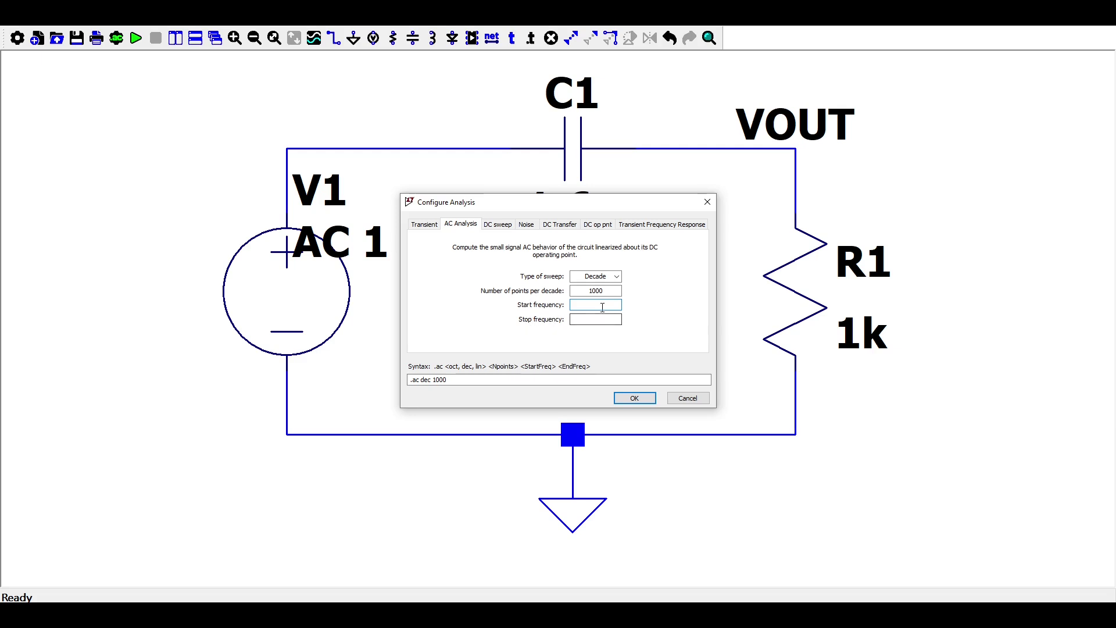
type("1")
left_click(613, 321)
type("100meg")
left_click(635, 398)
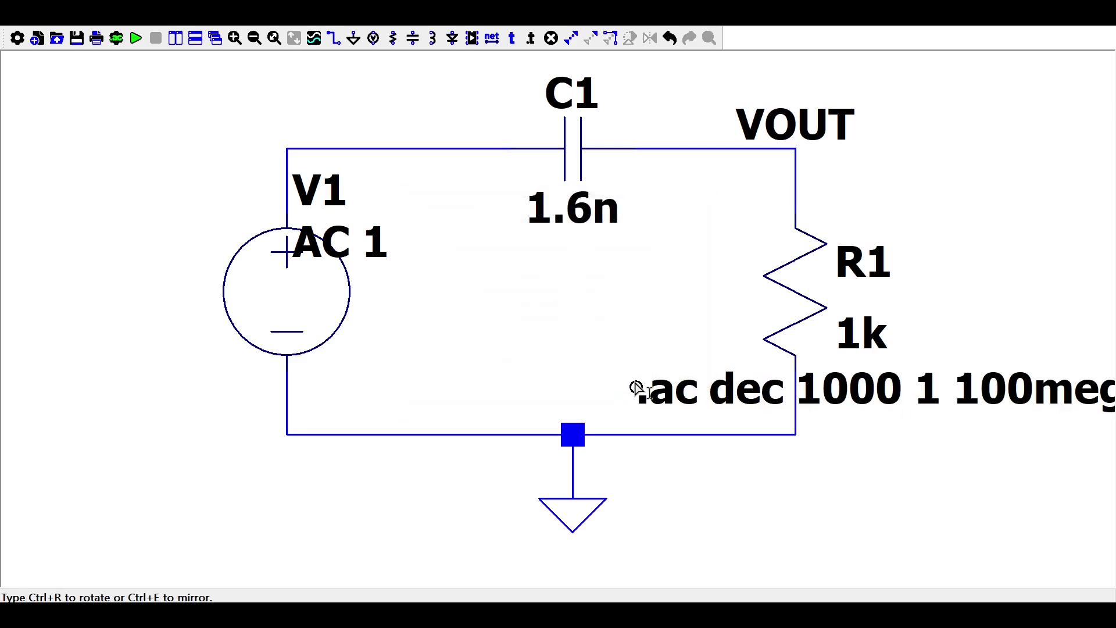
- Place the .ac directive below the circuit, run the sweep and plot V(vout)
left_click(629, 499)
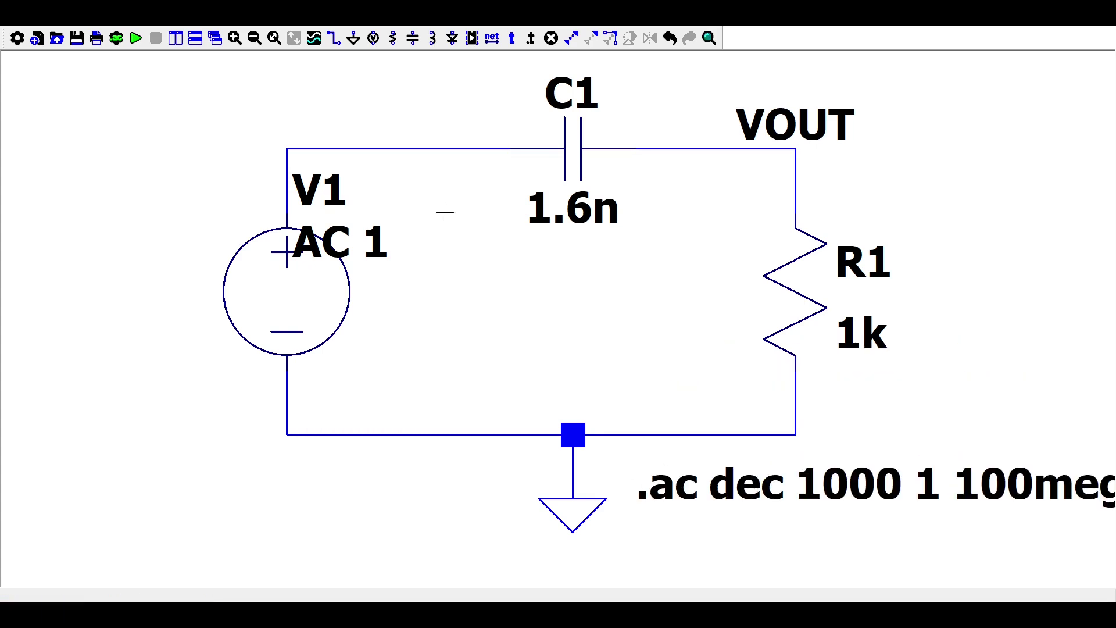
scroll(390, 238, "down", 2)
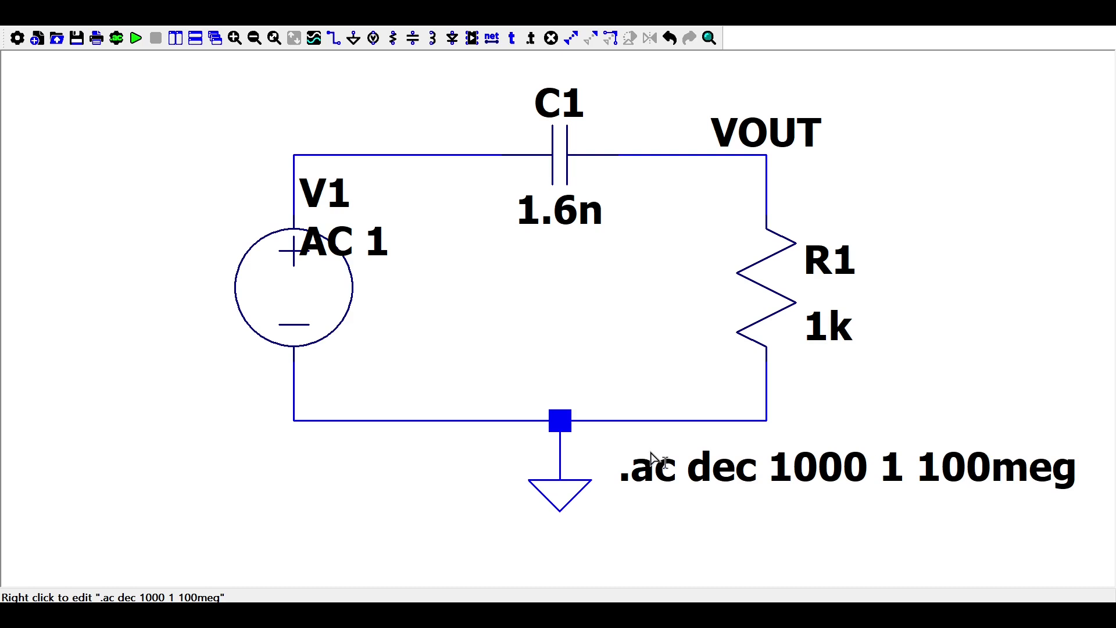
left_click(138, 38)
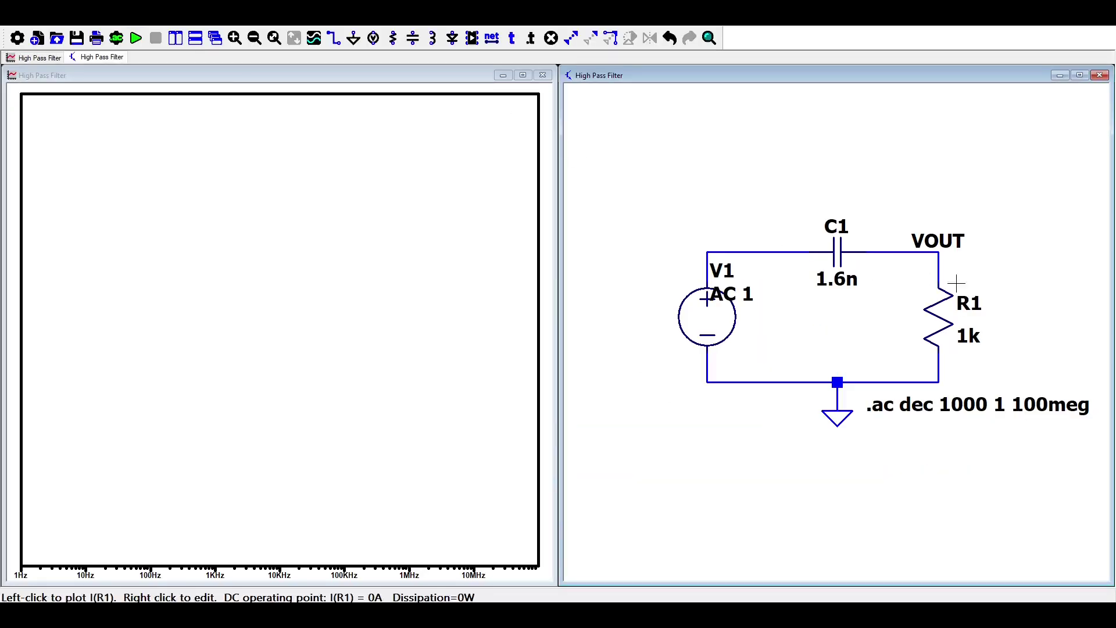
left_click(894, 253)
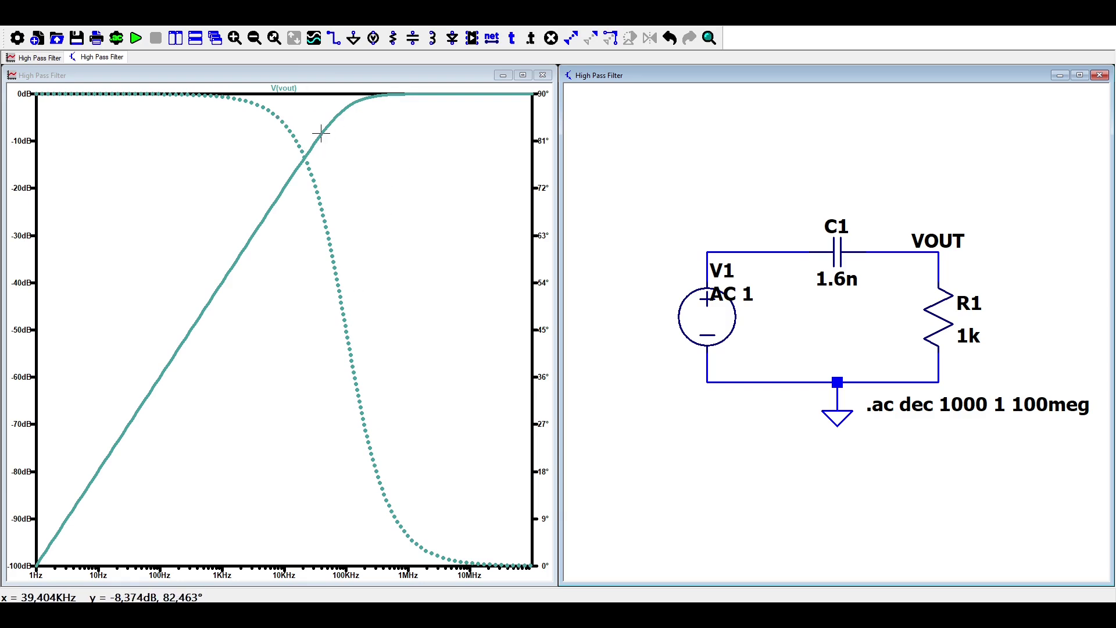
- Place a measurement cursor on the active V(vout) trace of the Bode plot
right_click(298, 233)
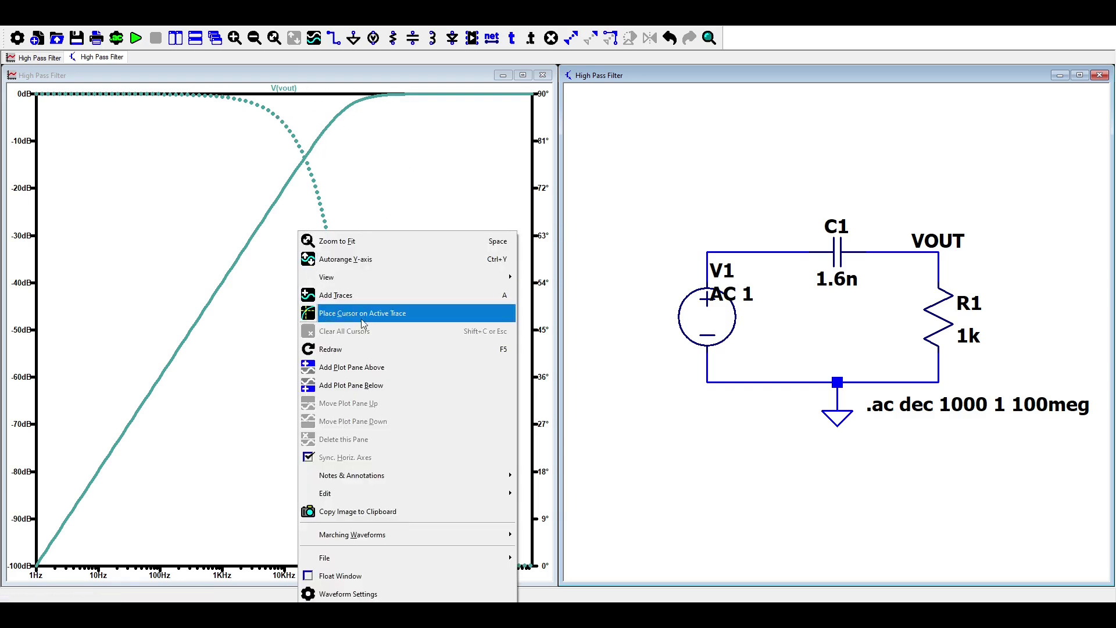
left_click(361, 314)
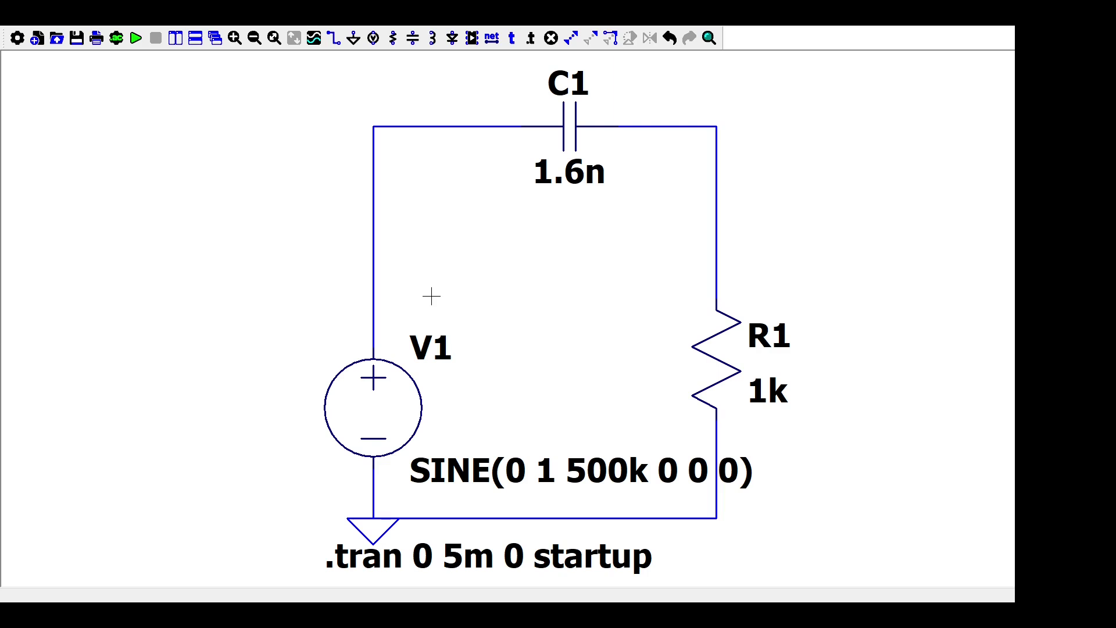
- Change V1's sine frequency from 500k to 1000 Hz
right_click(389, 389)
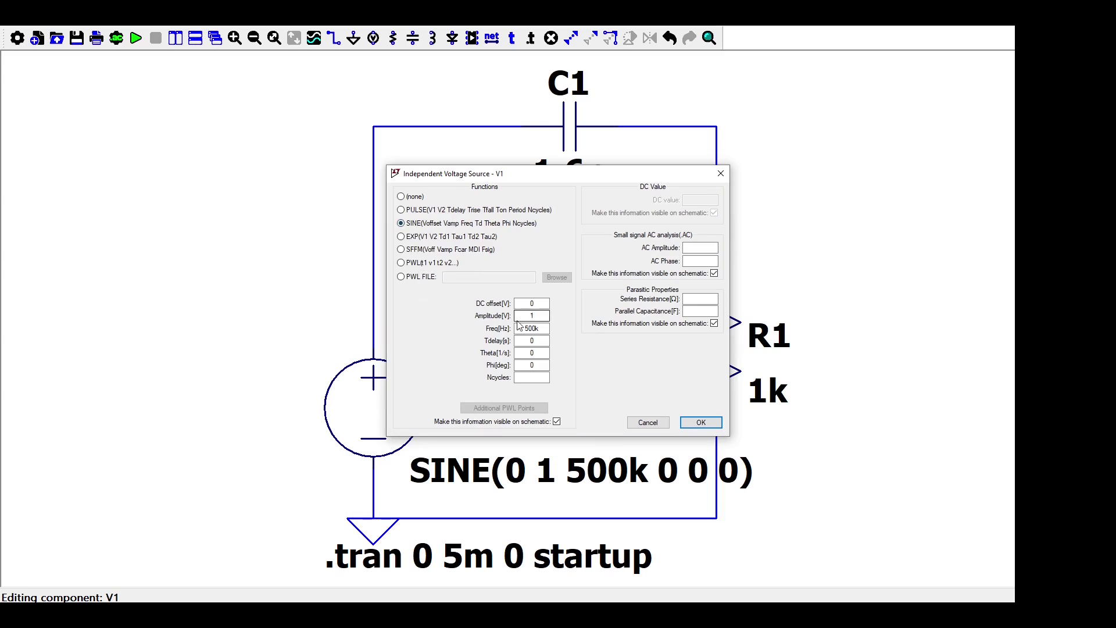
left_click_drag(535, 329, 530, 326)
type("1000")
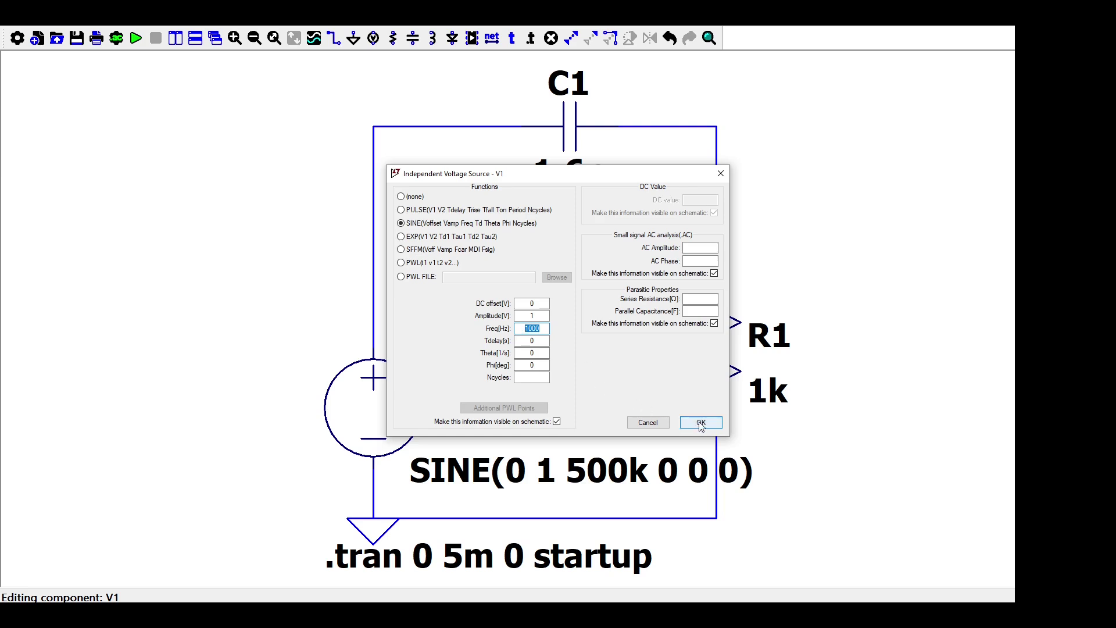
left_click(703, 423)
- Run the transient simulation and plot the source voltage V(n001) and the voltage after C1, V(n002)
left_click(136, 38)
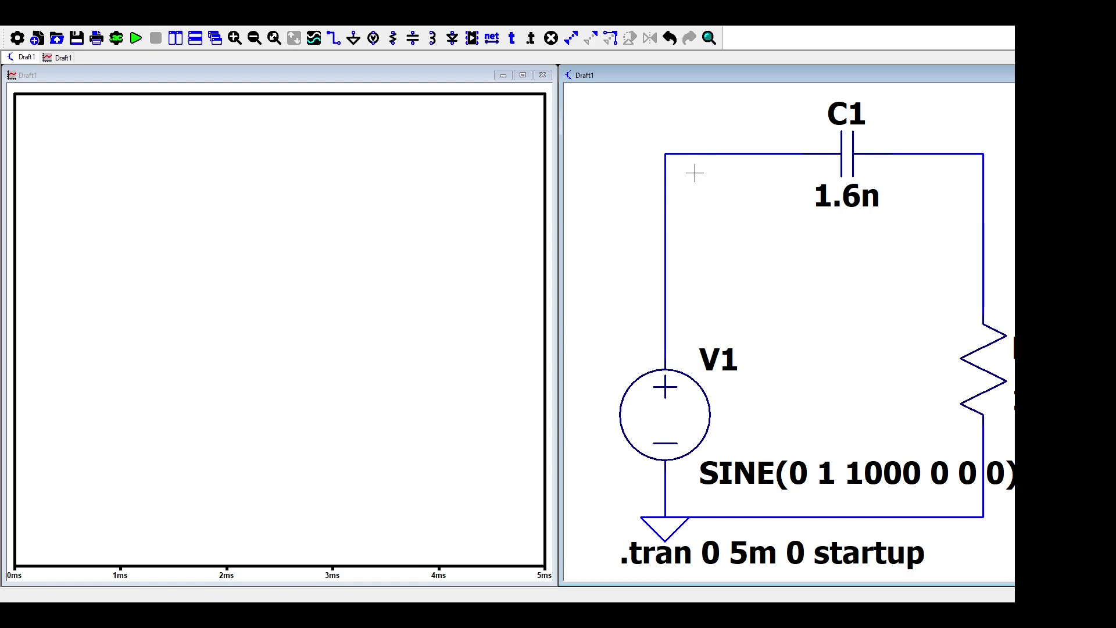
left_click(703, 154)
left_click(904, 154)
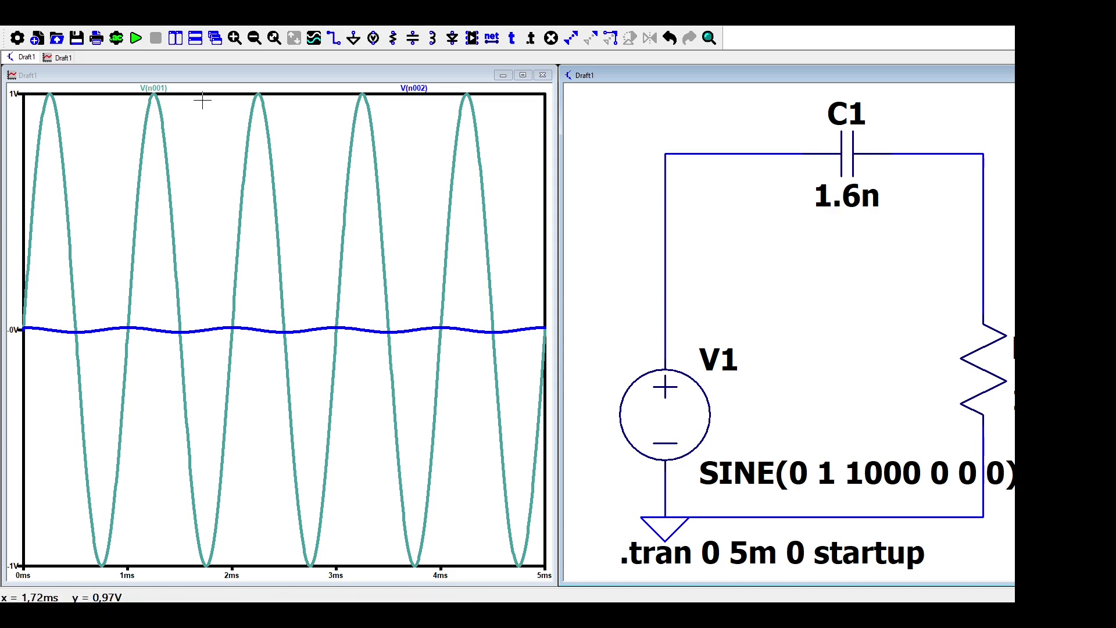
- Set V1's sine frequency back to 500k
right_click(673, 408)
double_click(521, 327)
type("500k")
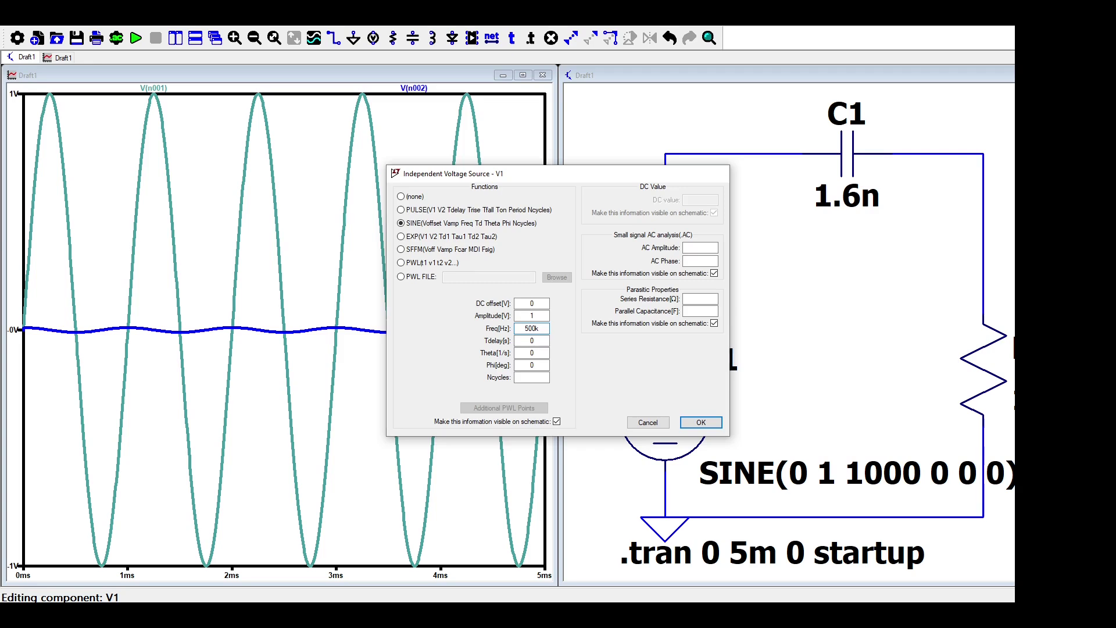
key("Return")
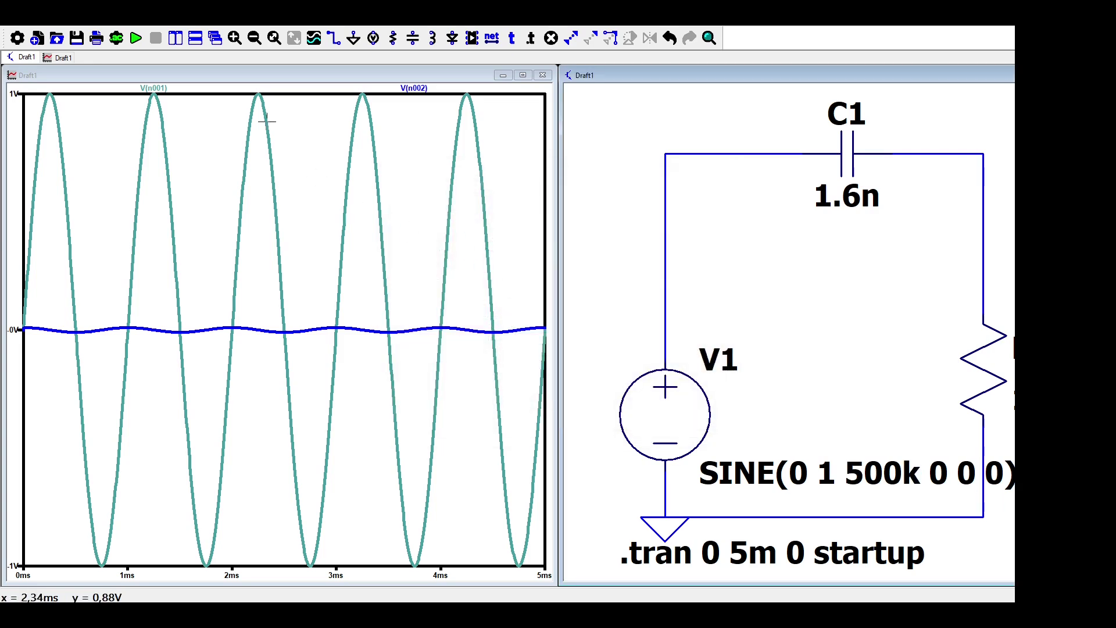
- Rerun the transient and zoom in on the V(n001) and V(n002) sine waves
left_click(134, 39)
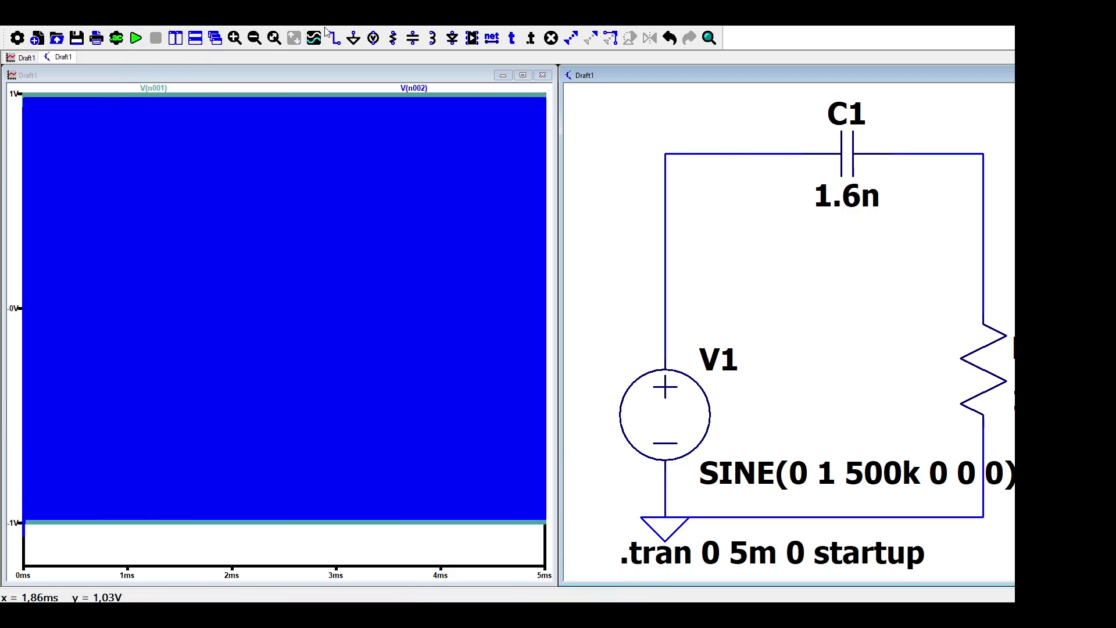
left_click(234, 37)
left_click_drag(234, 86, 388, 528)
left_click_drag(284, 128, 502, 536)
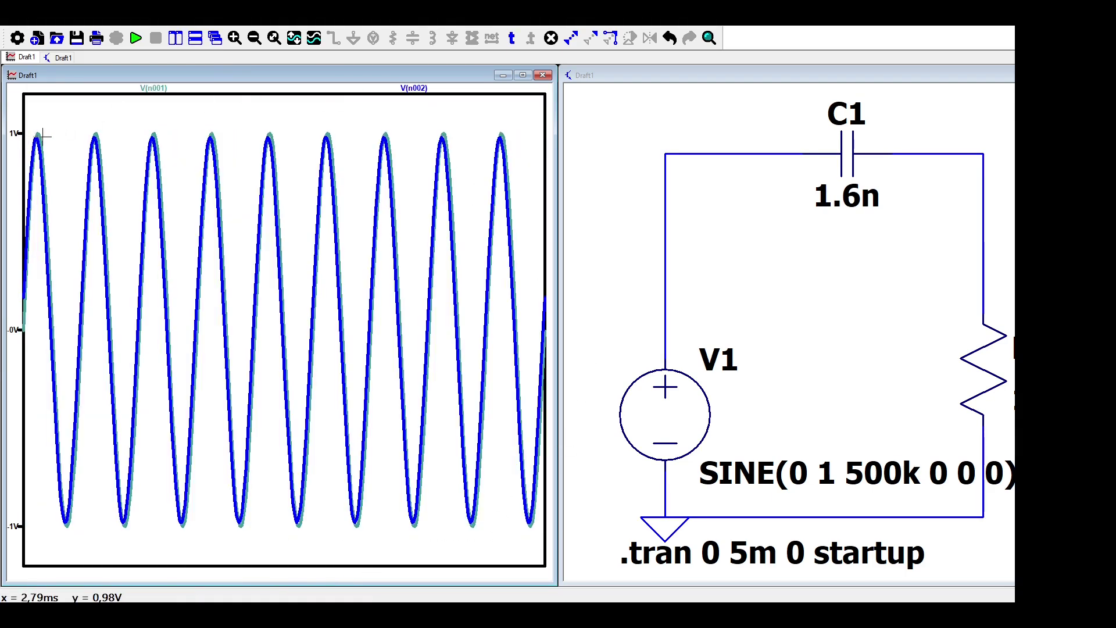